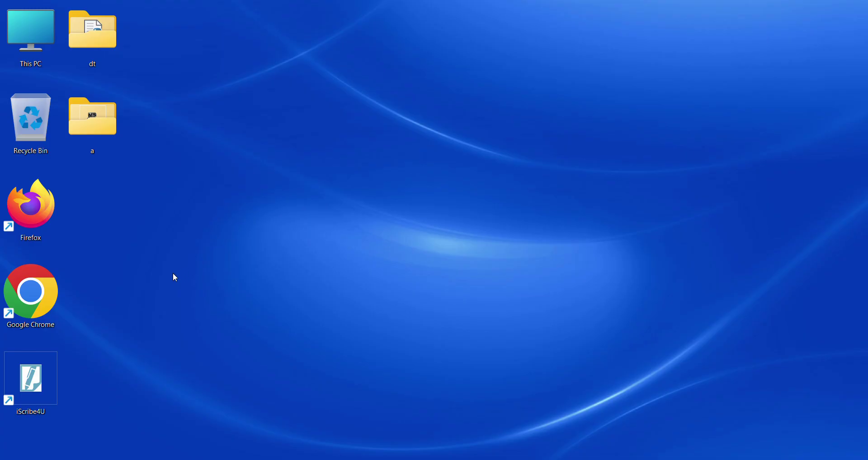
In Chrome, search Google for "turbo c++ editor" and open the Turbo C++ official website (turbo-c.net) from the results
click(43, 301)
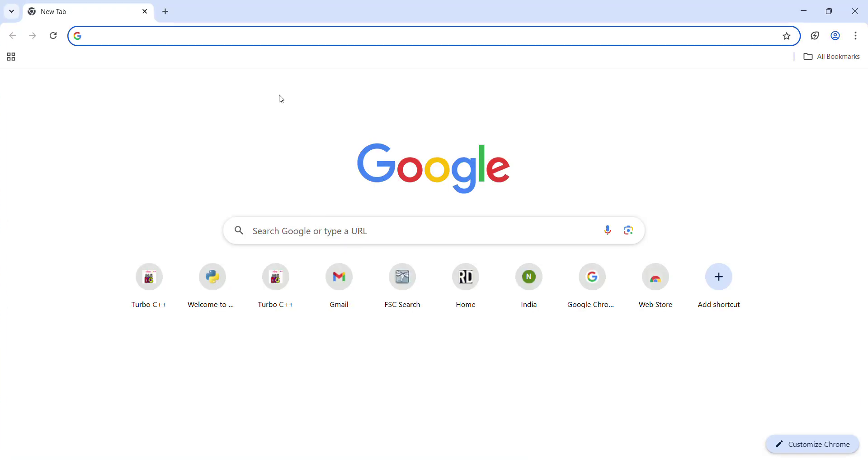
click(290, 229)
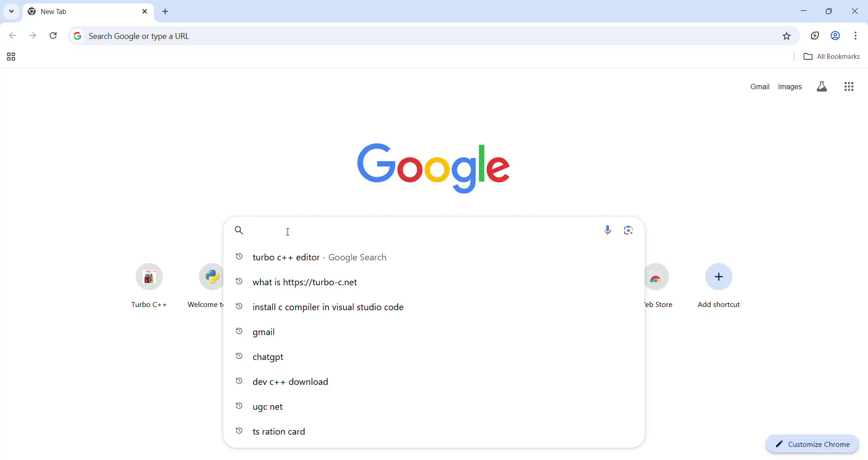
click(303, 262)
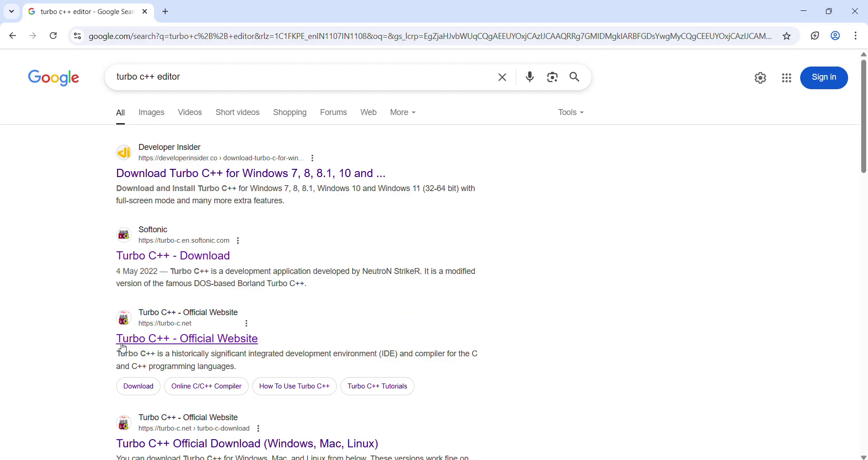
click(210, 342)
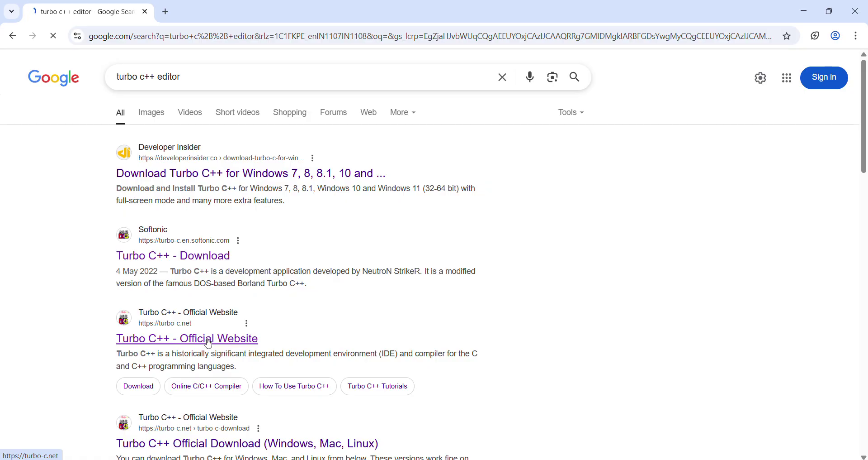
Go to the site's Turbo C++ download page, dismissing the ad, and download Turbo C++ for Windows 32/64 bit
scroll(437, 244, down, 5)
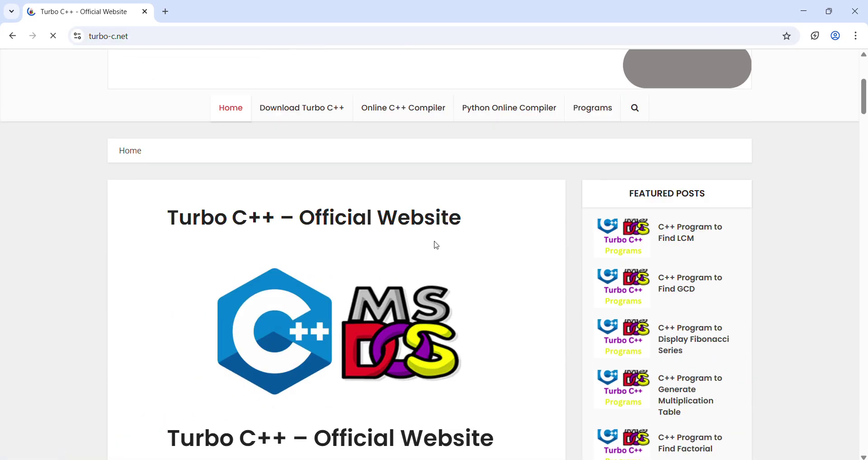
click(296, 112)
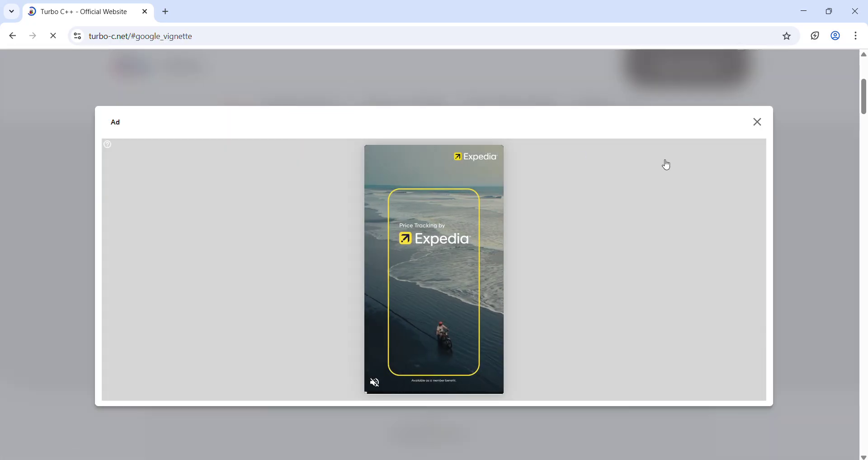
click(764, 126)
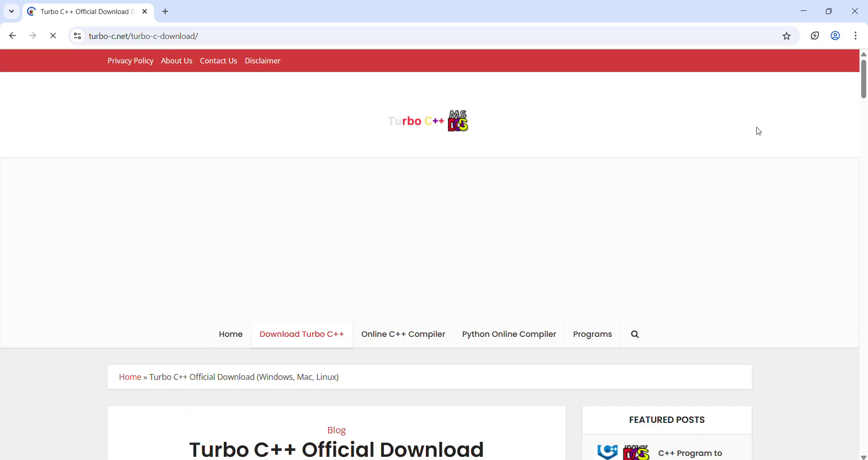
scroll(581, 188, down, 5)
scroll(534, 221, down, 14)
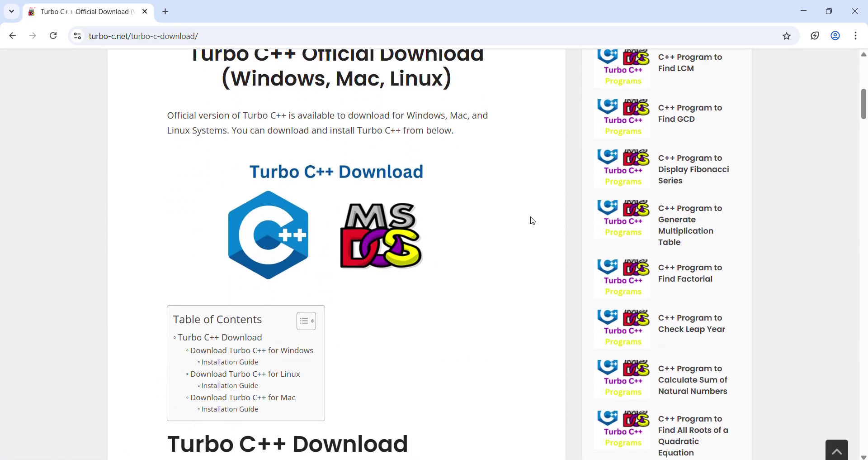
scroll(534, 221, down, 2)
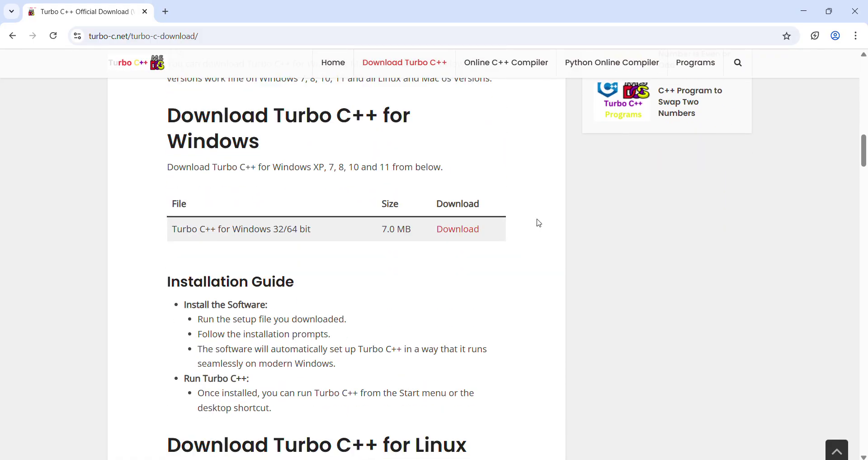
click(466, 236)
Show the downloaded Turbo.C.3.2 for windows archive in its folder and extract all its contents
click(798, 40)
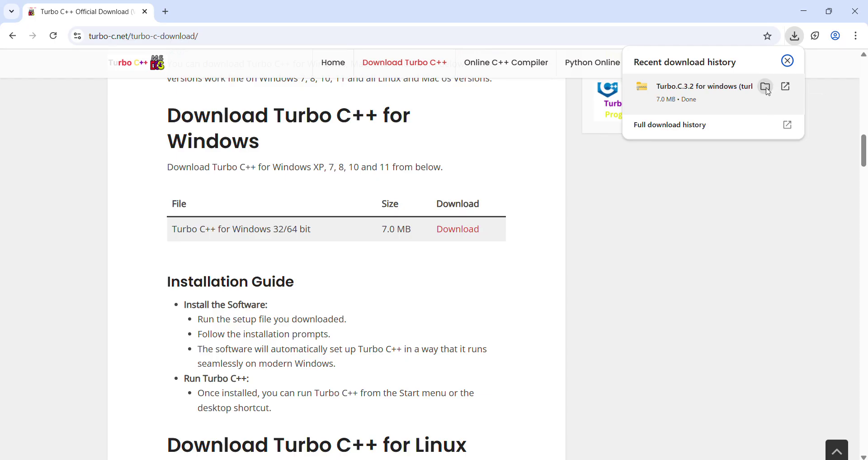
click(770, 91)
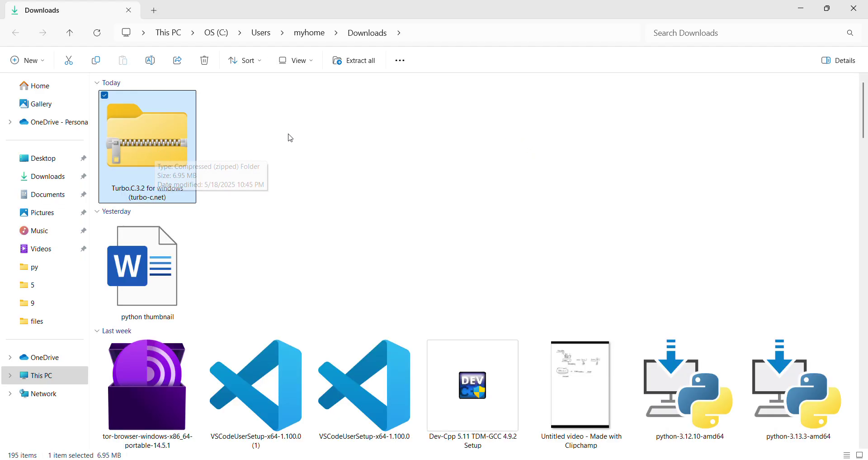
right_click(169, 142)
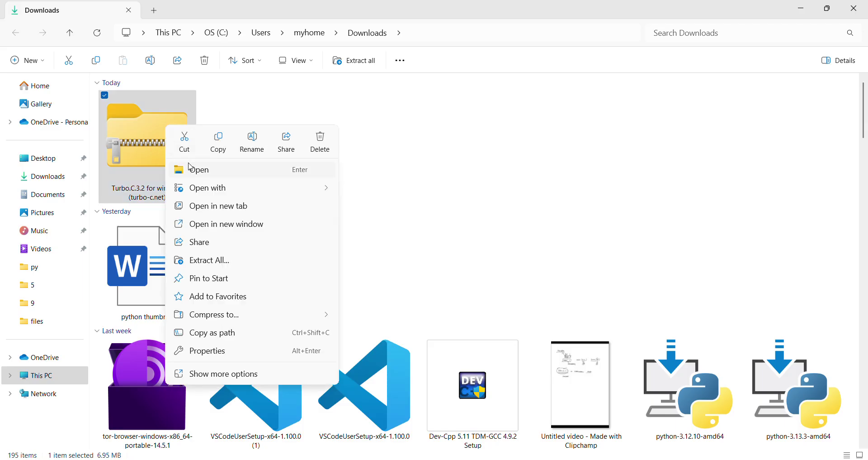
click(208, 260)
click(540, 354)
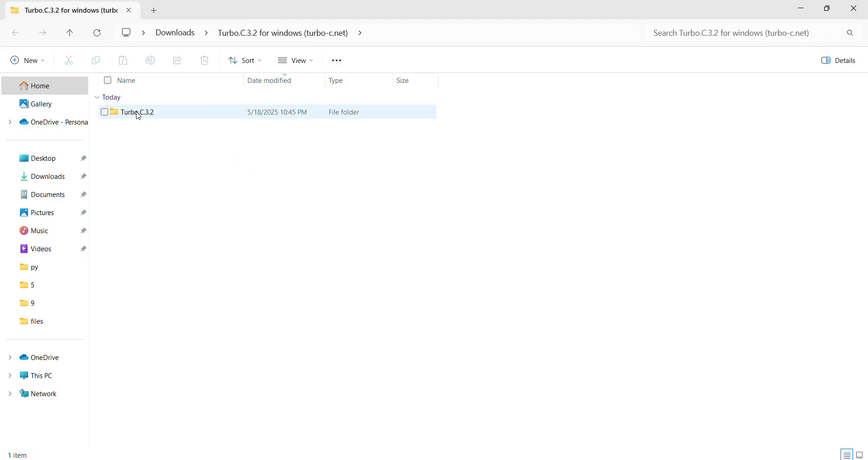
Open the extracted Turbo.C.3.2 folder and run the setup application
double_click(167, 118)
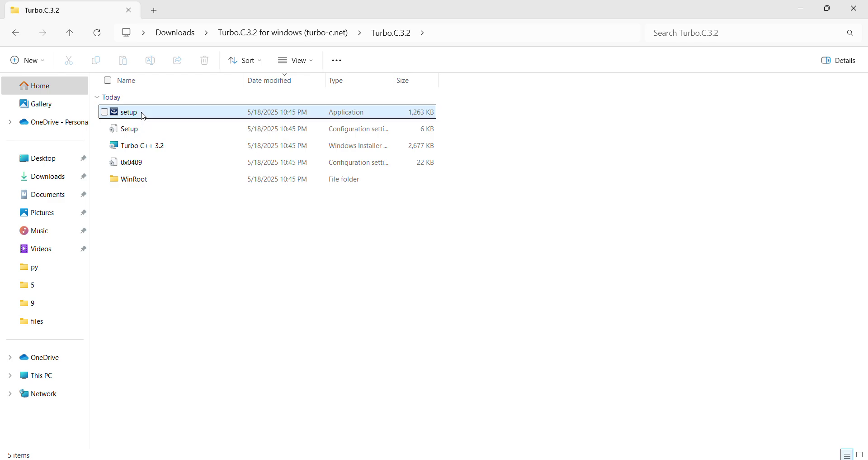
double_click(144, 114)
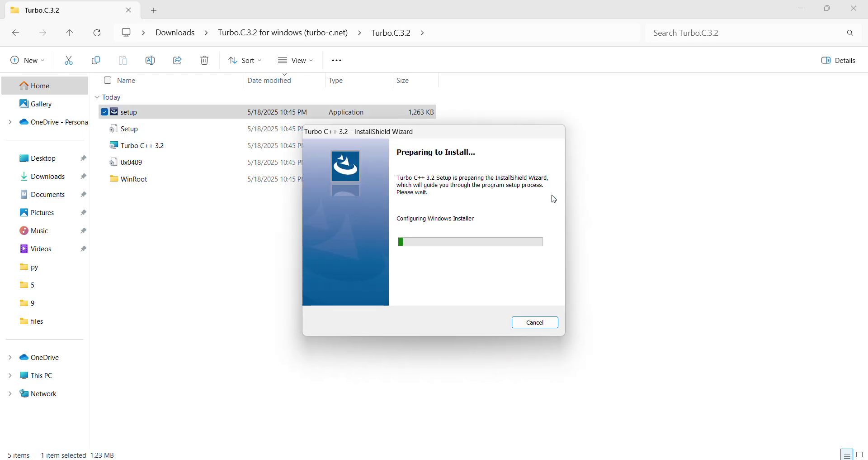
drag(411, 140, 352, 105)
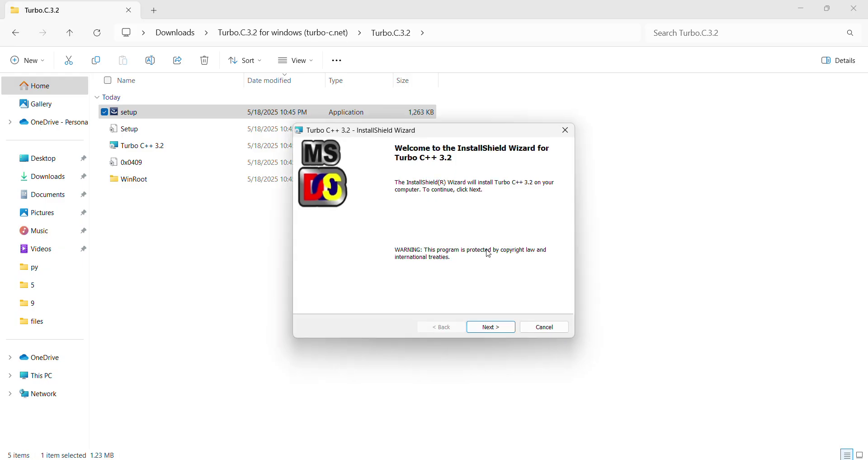
Accept the license terms, install Turbo C++ 3.2 with the default settings, and finish the wizard with launching the program enabled
click(494, 327)
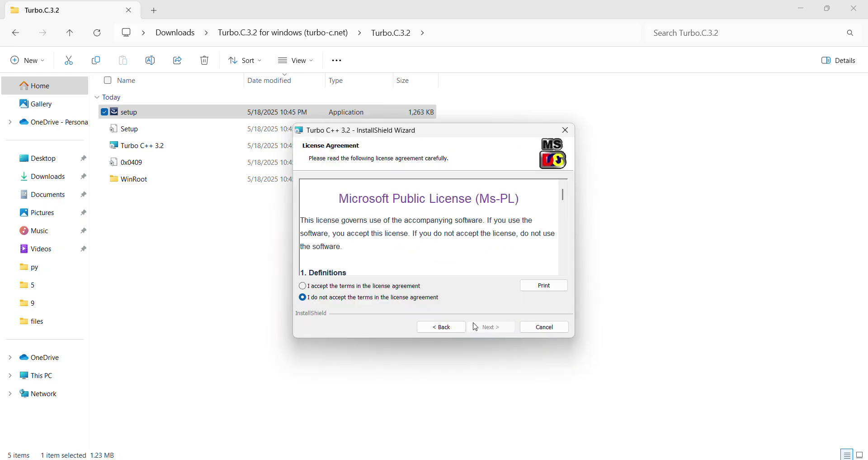
click(345, 288)
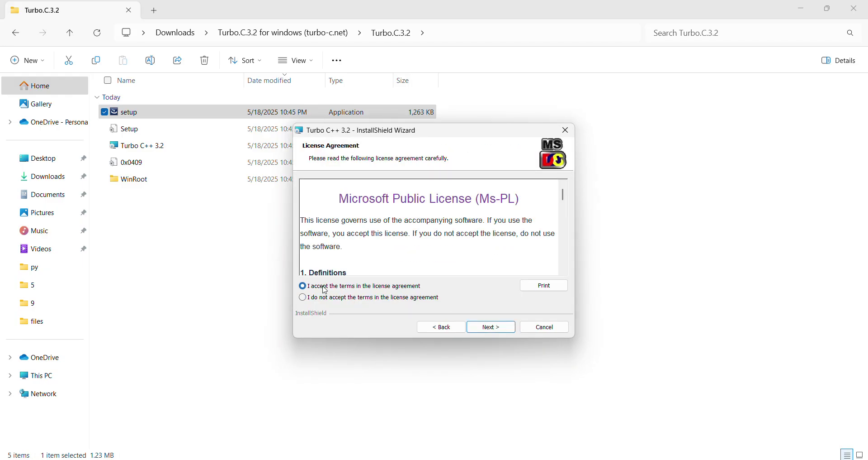
click(510, 332)
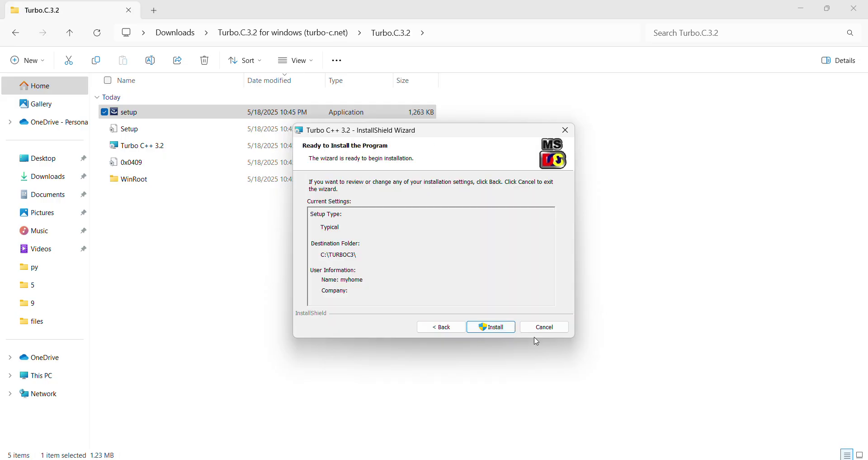
click(498, 327)
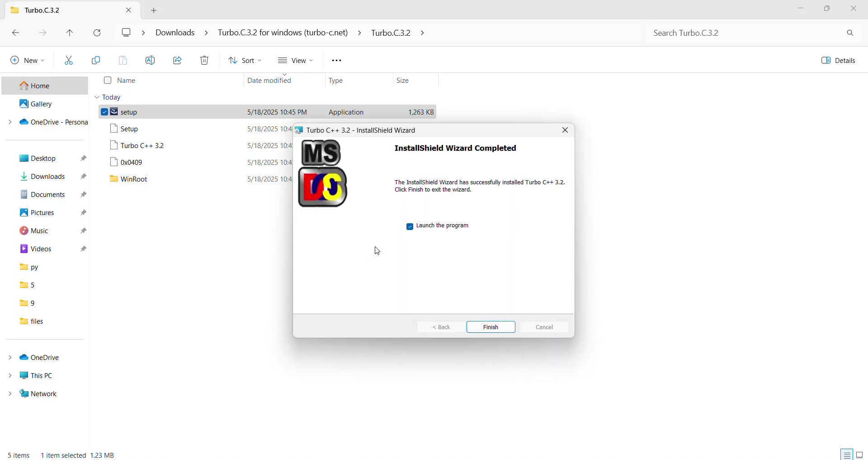
click(493, 328)
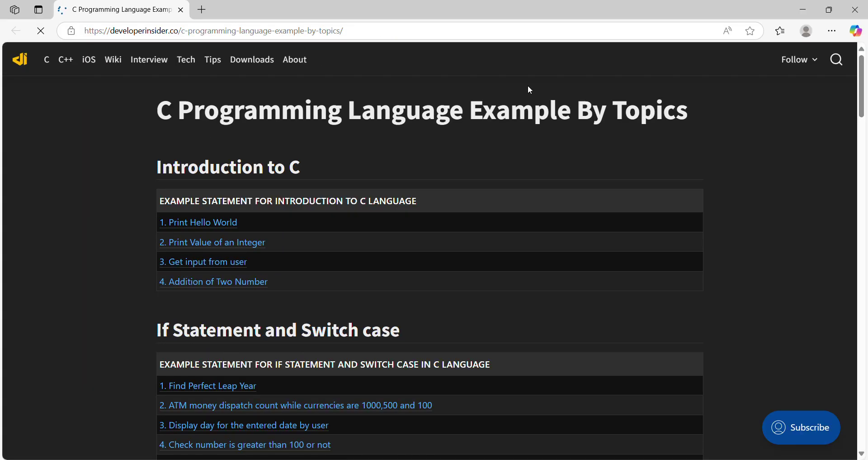
Close the C programming examples page, the Turbo.C.3.2 folder and the Chrome download page, leaving the Turbo C++ launcher open
click(854, 11)
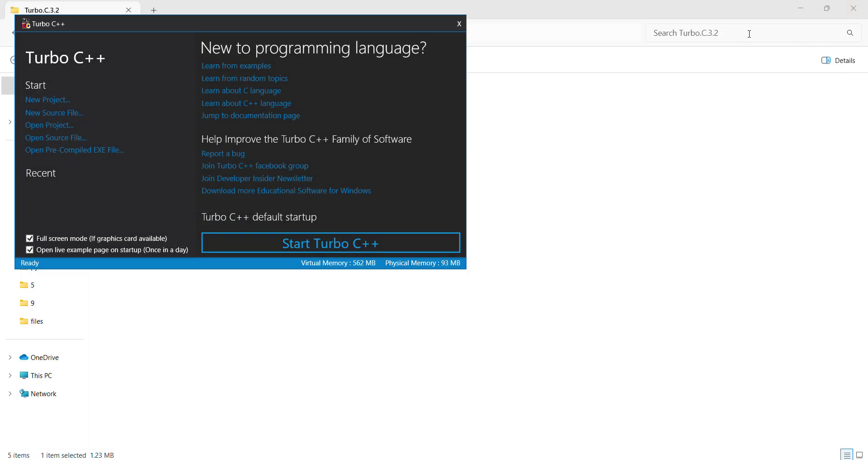
click(862, 13)
click(863, 13)
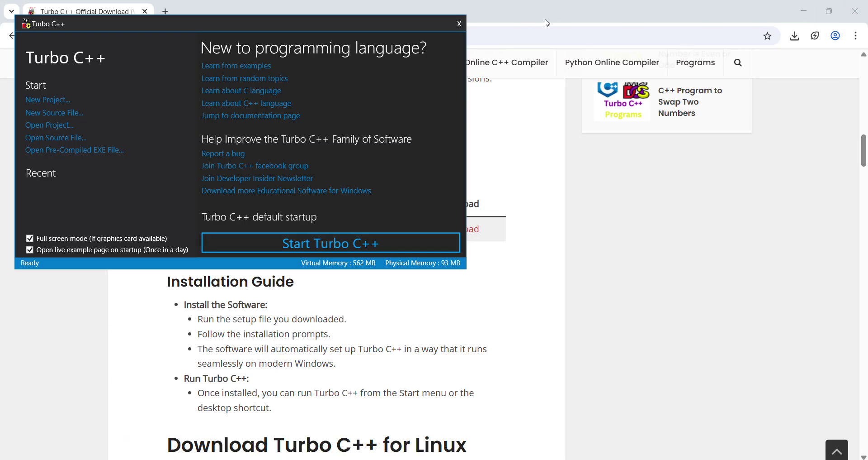
click(858, 9)
click(860, 11)
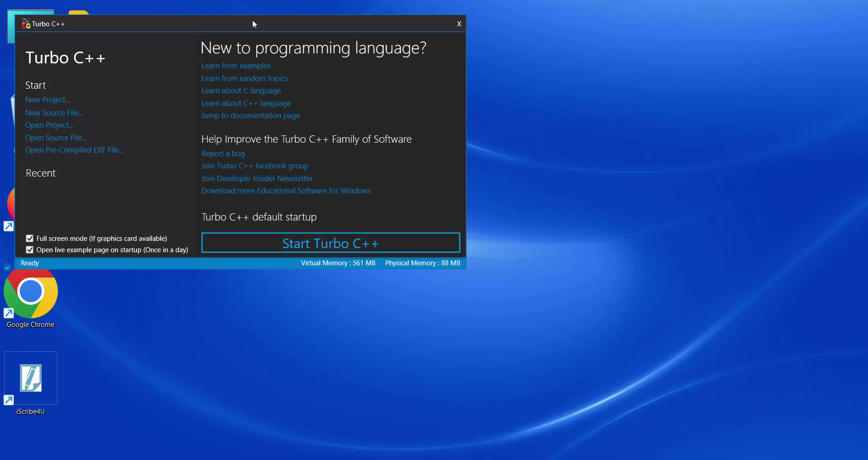
Move the Turbo C++ launcher clear of the desktop icons, start Turbo C++ and maximize the 1HELLO.C editor window
drag(239, 23, 385, 79)
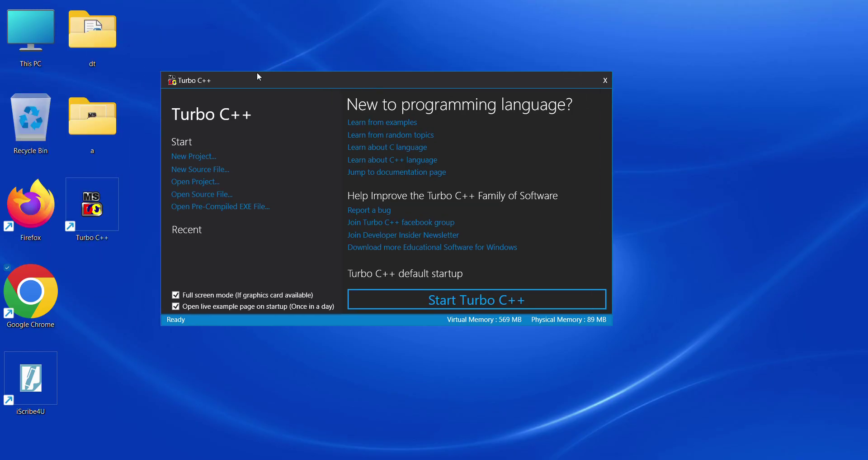
click(496, 302)
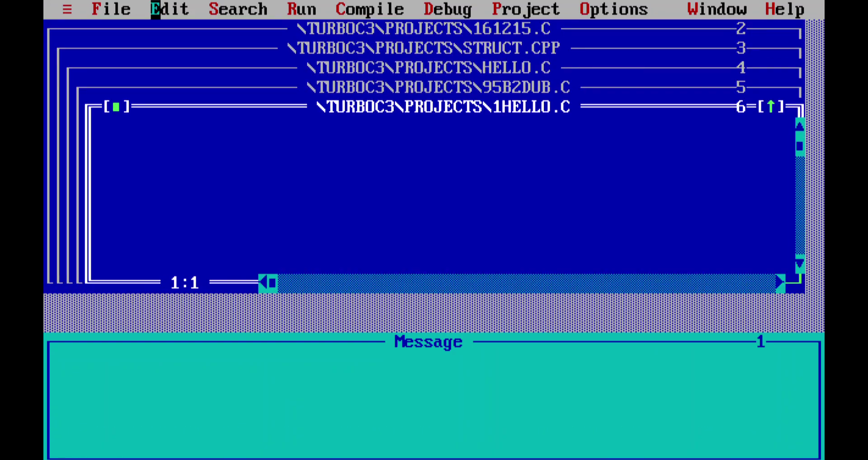
click(781, 108)
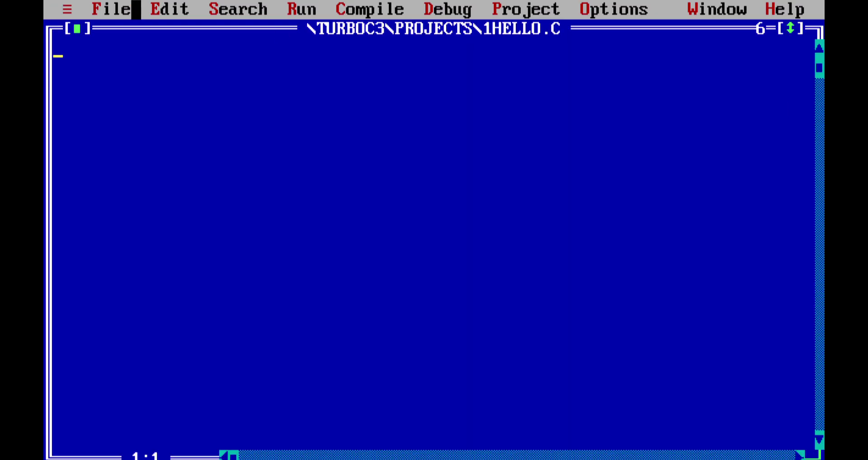
Quit the Turbo C++ editor and close the Turbo C++ launcher
click(97, 9)
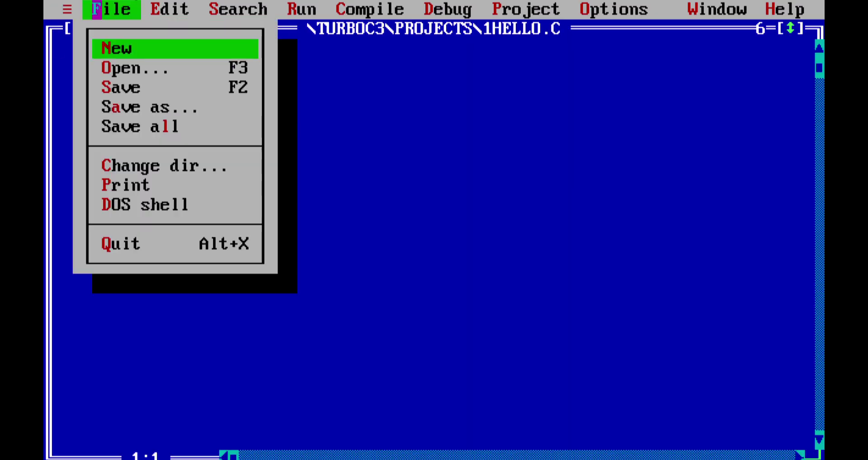
click(106, 245)
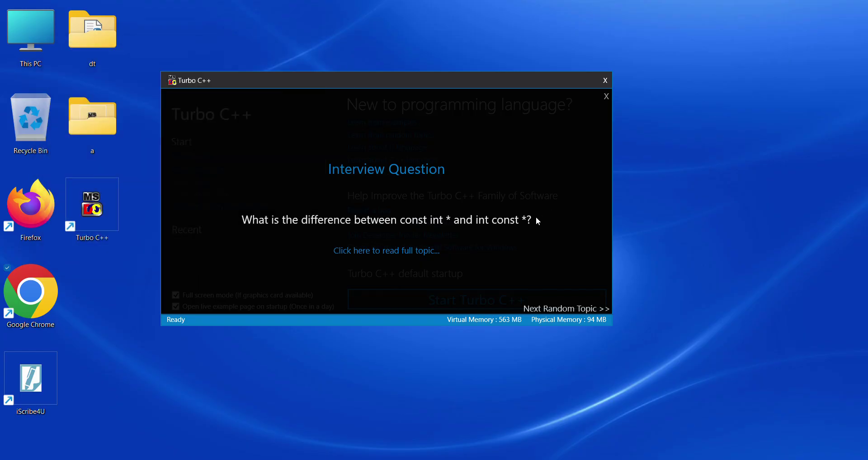
click(605, 81)
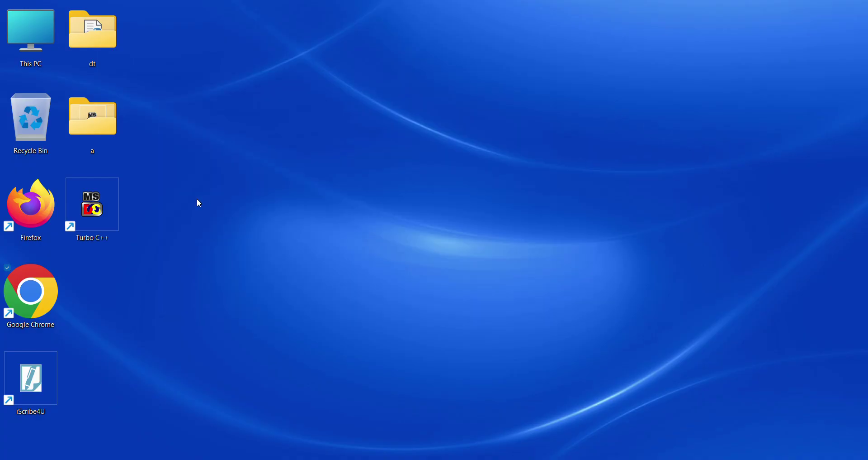